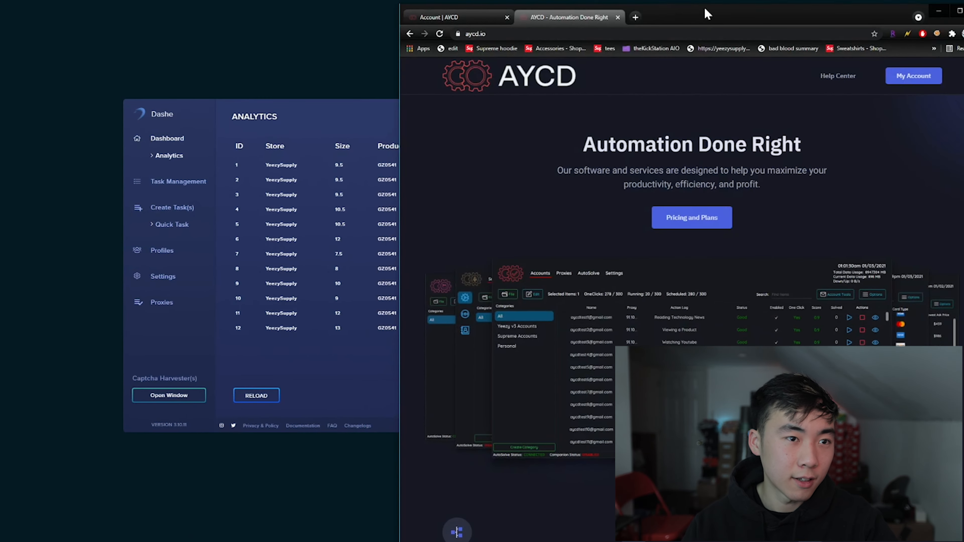
pyautogui.moveTo(705, 10); pyautogui.dragTo(490, 0)
pyautogui.click(449, 171)
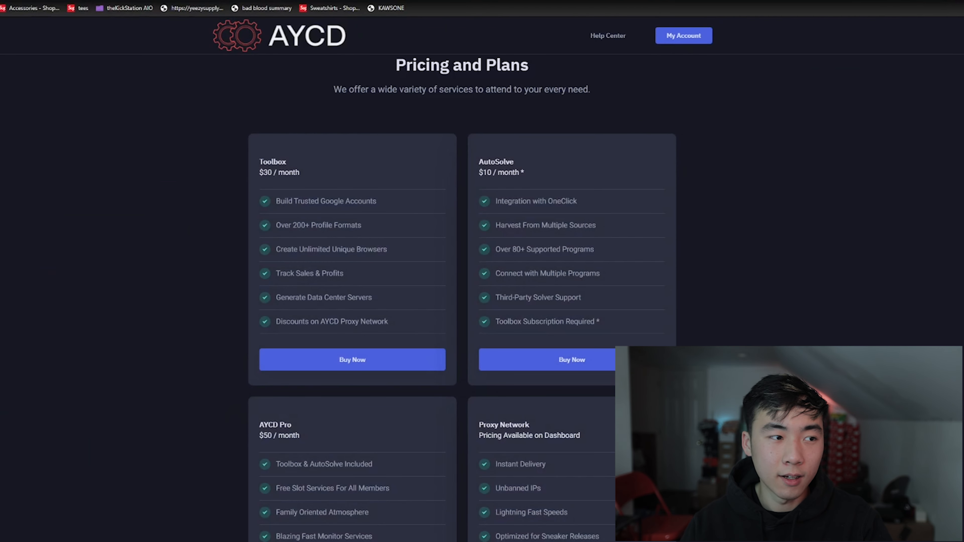
pyautogui.moveTo(274, 162); pyautogui.dragTo(316, 184)
pyautogui.click(322, 184)
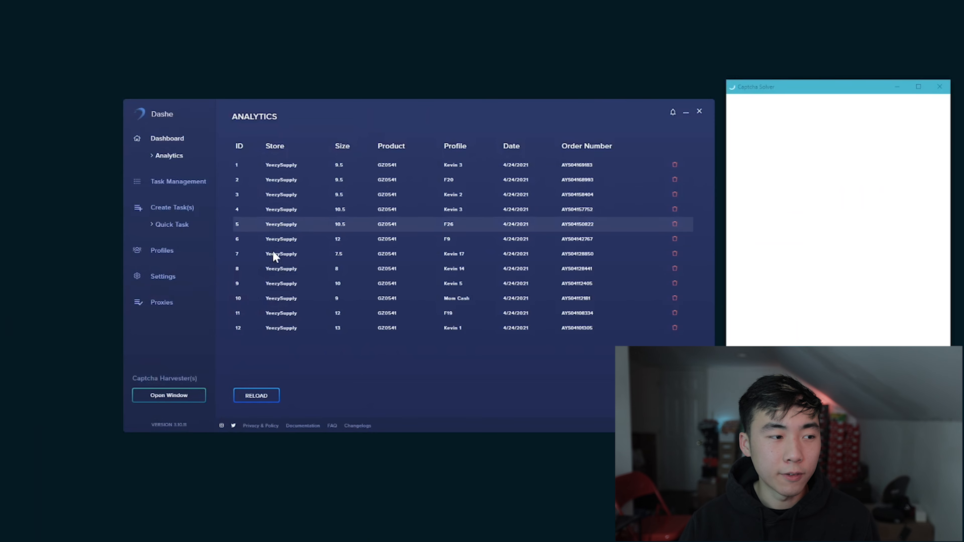
# Step: In the settings, choose AYCD as the captcha source
pyautogui.click(163, 276)
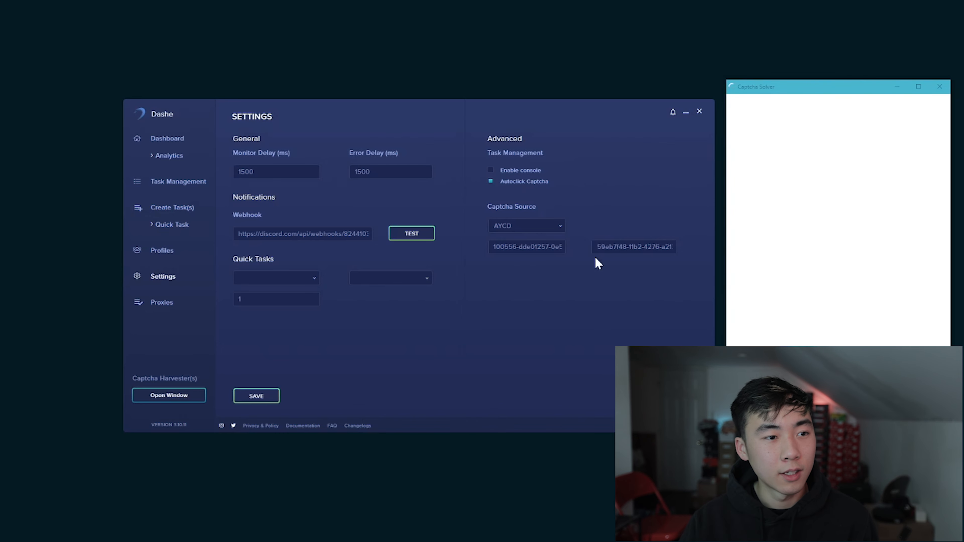
pyautogui.click(539, 228)
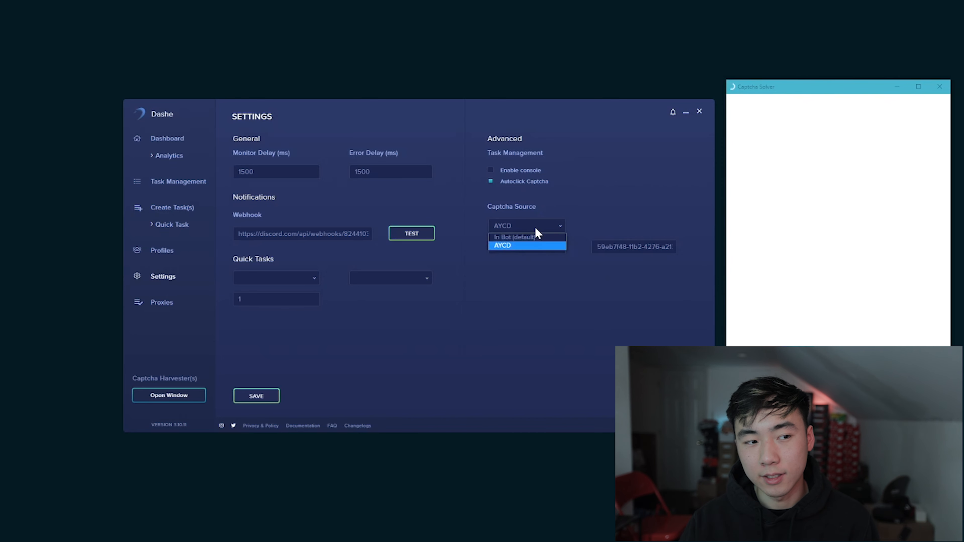
pyautogui.click(516, 245)
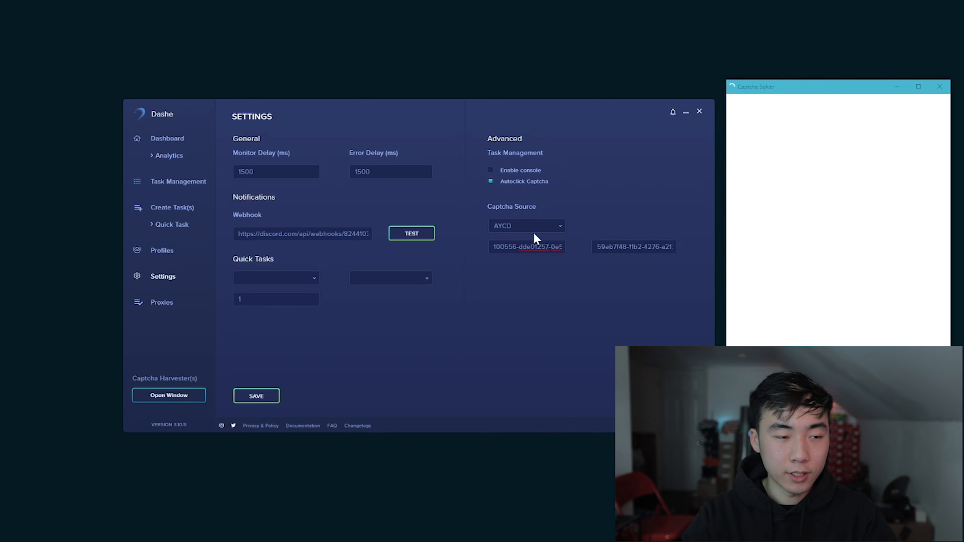
# Step: Clear the AYCD access token and bot API key fields one after the other, restoring each entry
pyautogui.hotkey('ctrl', 'a')
pyautogui.press('BackSpace')
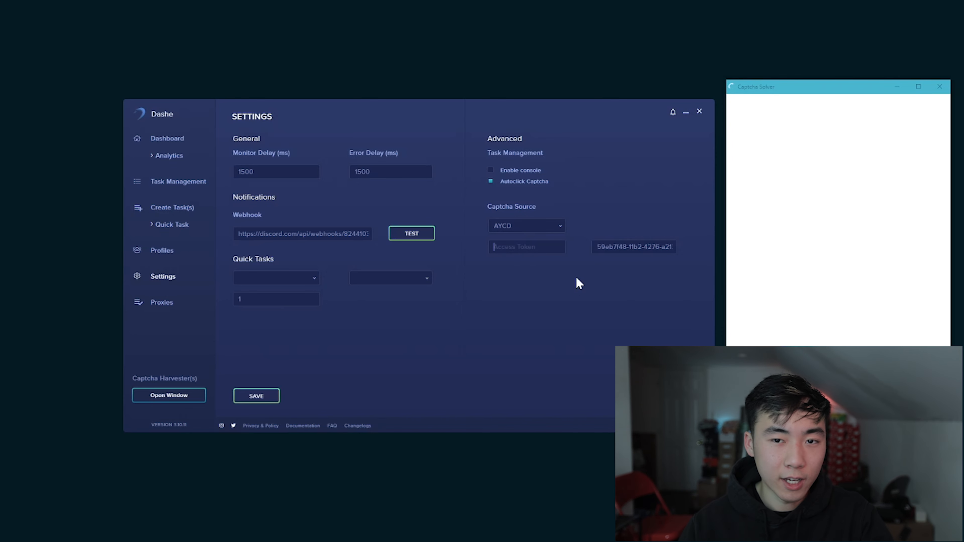
pyautogui.hotkey('ctrl', 'z')
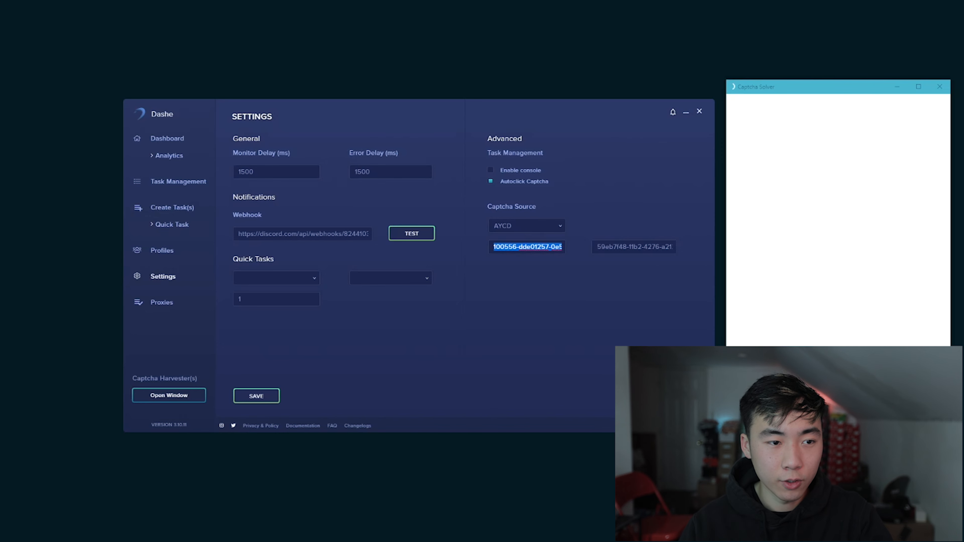
pyautogui.click(633, 247)
pyautogui.hotkey('ctrl', 'a')
pyautogui.hotkey('ctrl', 'c')
pyautogui.press('BackSpace')
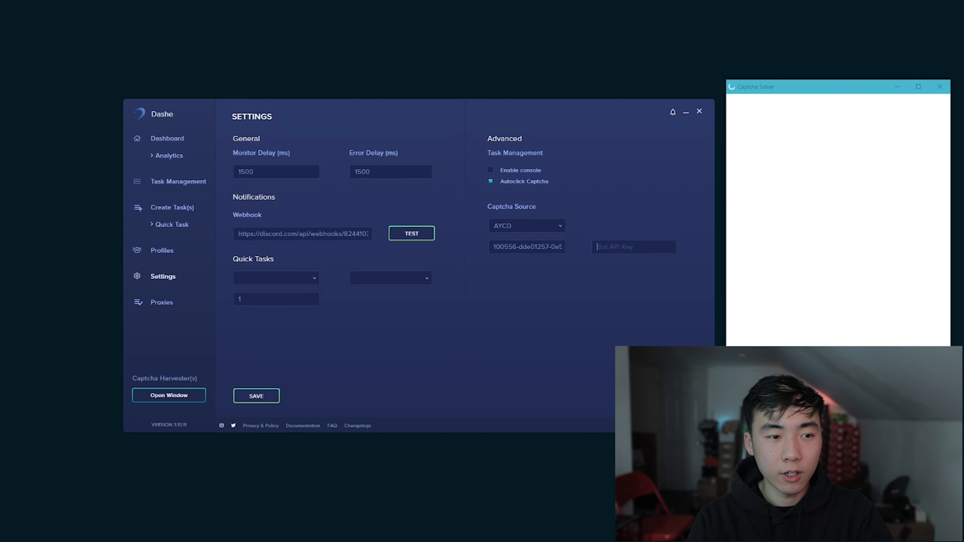
pyautogui.hotkey('ctrl', 'v')
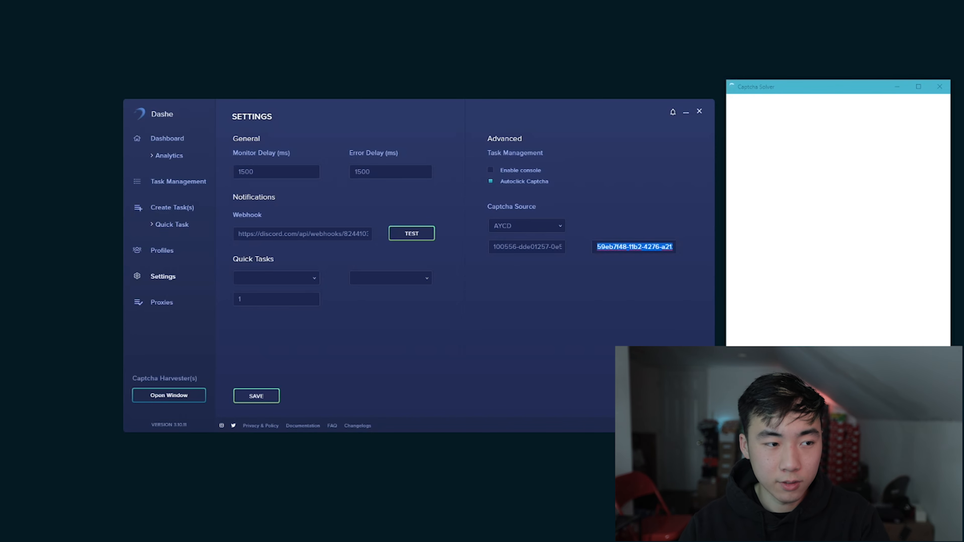
pyautogui.click(550, 271)
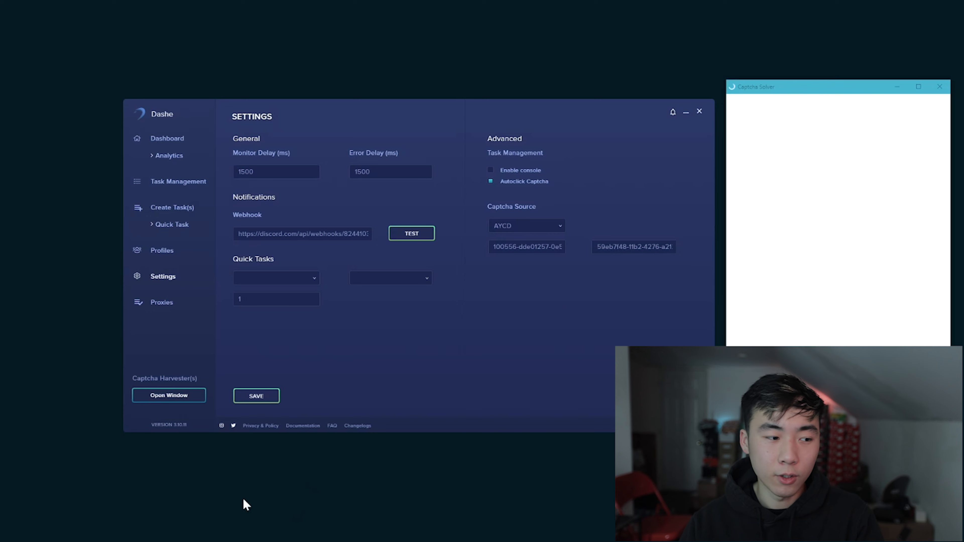
# Step: Switch to the AYCD account page in the browser and copy the AutoSolve bot API key
pyautogui.hotkey('alt', 'Tab')
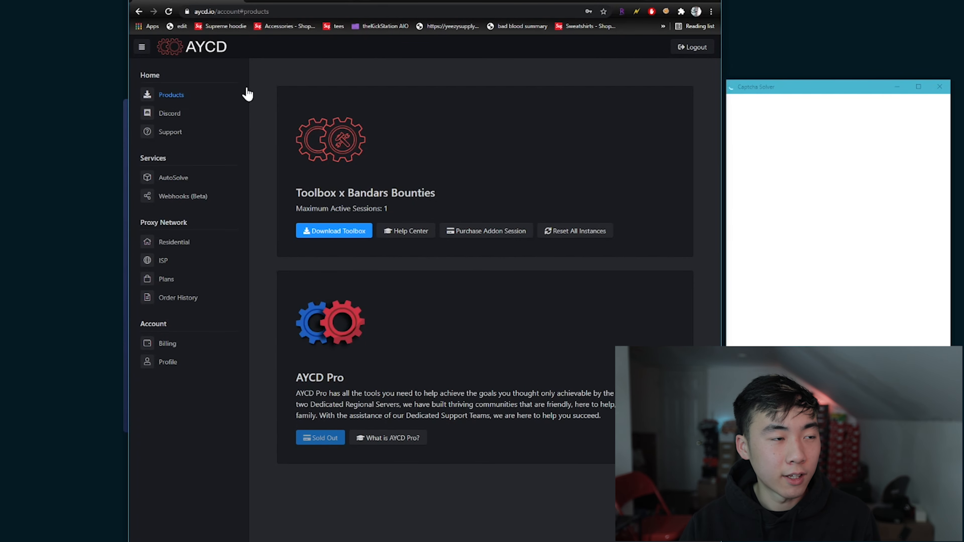
pyautogui.click(173, 179)
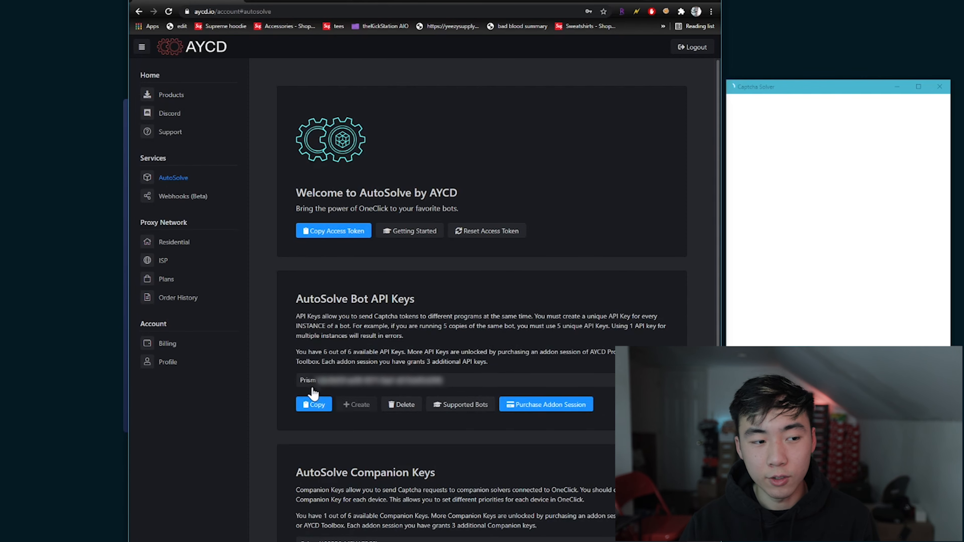
pyautogui.click(318, 405)
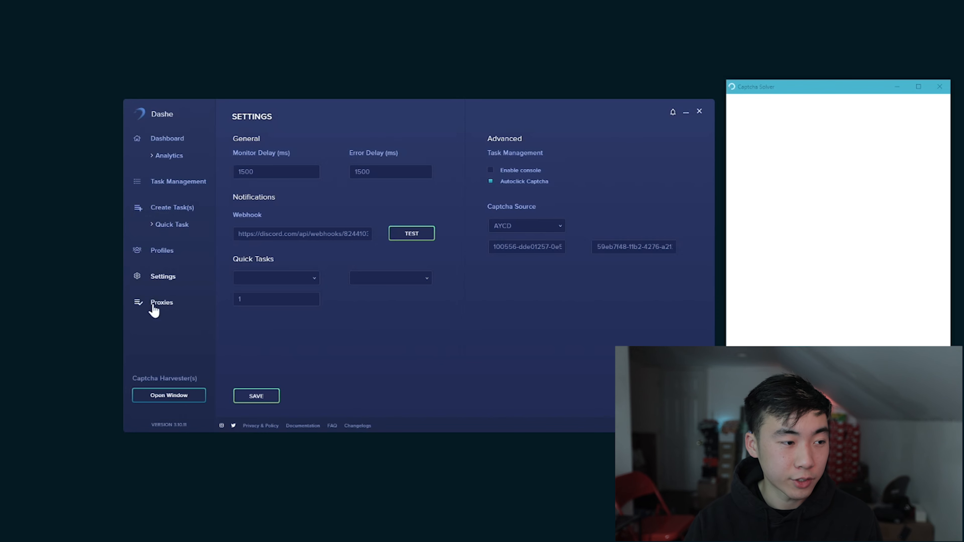
# Step: Create a proxy list named ISPs from the copied proxies and check for it among the saved lists
pyautogui.click(169, 313)
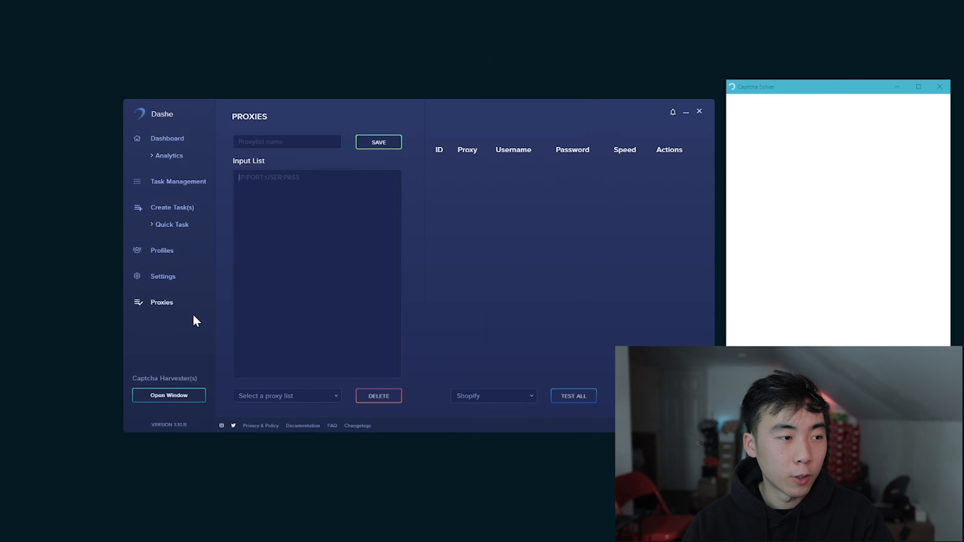
pyautogui.hotkey('ctrl', 'v')
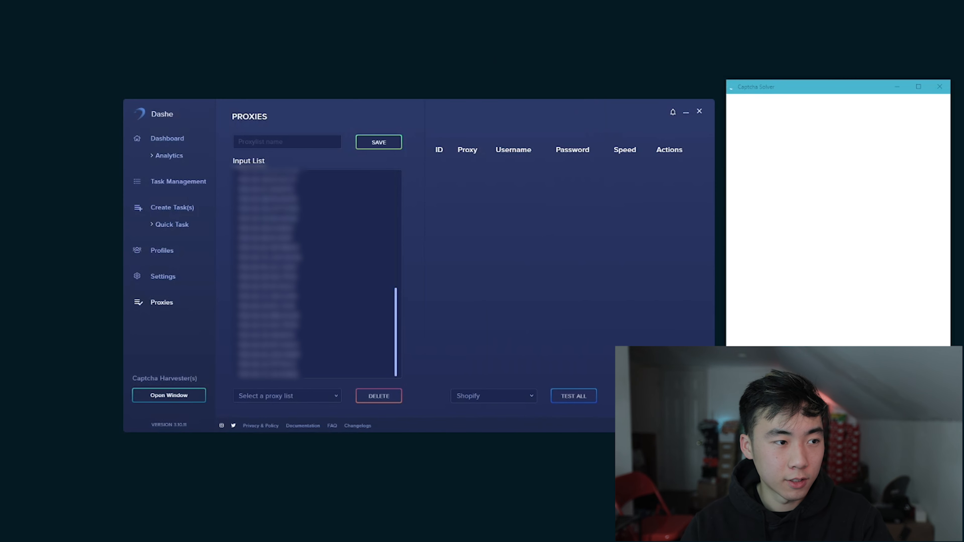
pyautogui.scroll(2, 317, 273)
pyautogui.click(296, 142)
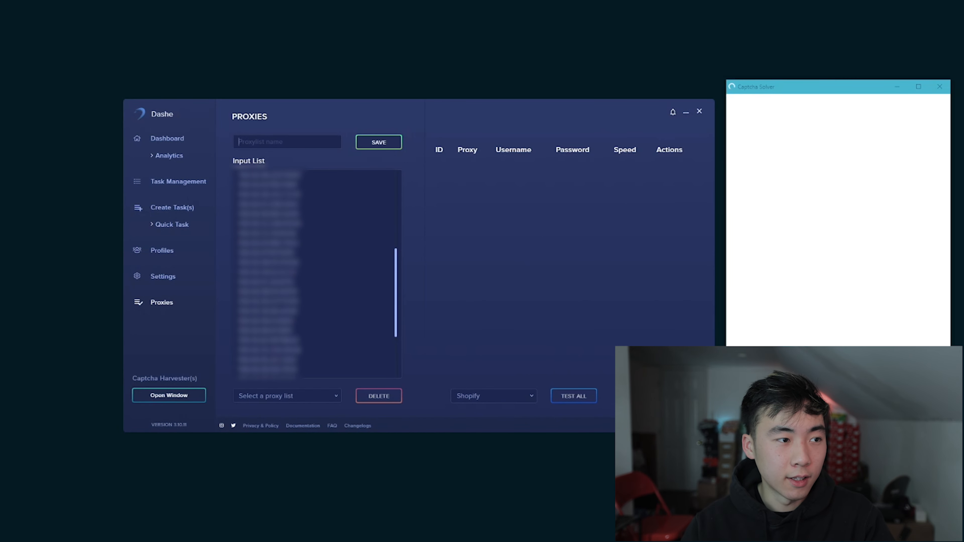
pyautogui.write('ISPs')
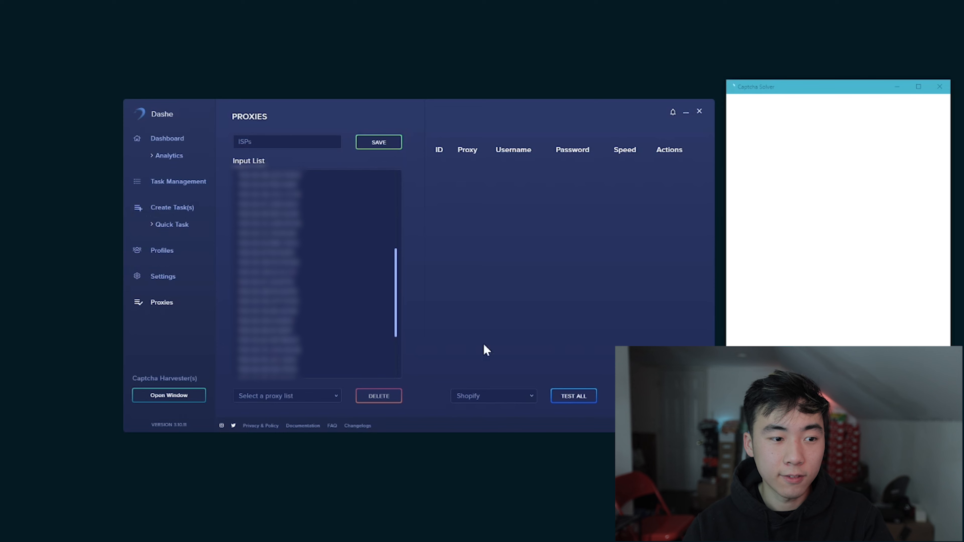
pyautogui.click(294, 396)
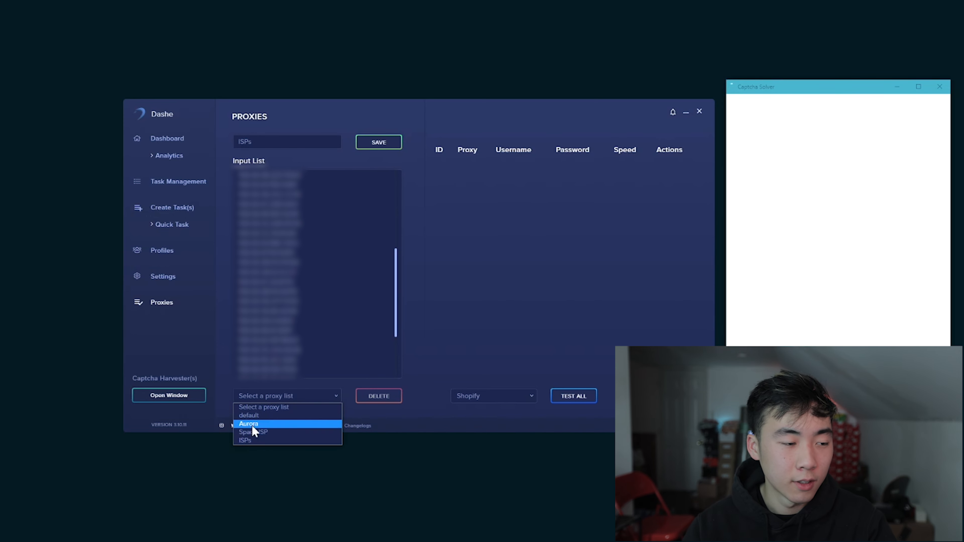
pyautogui.click(493, 306)
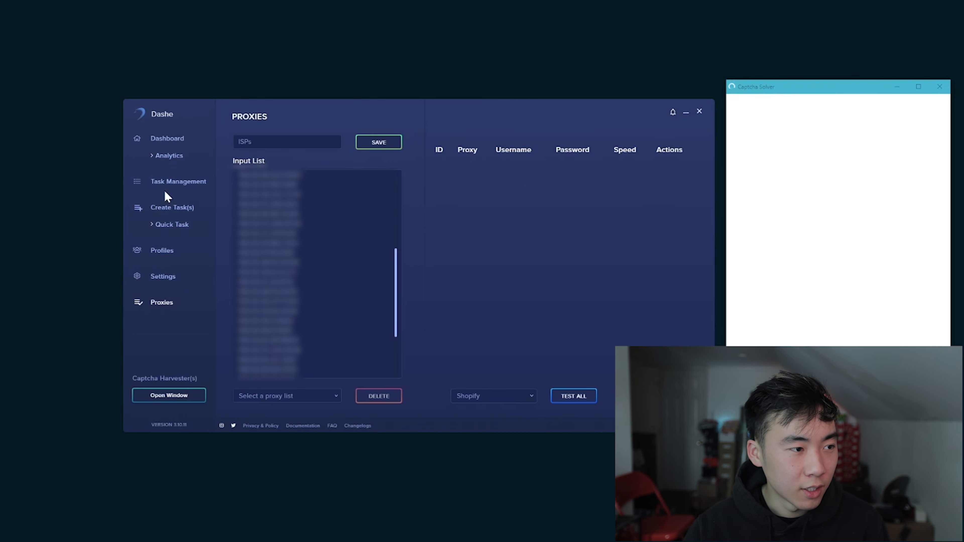
pyautogui.click(173, 209)
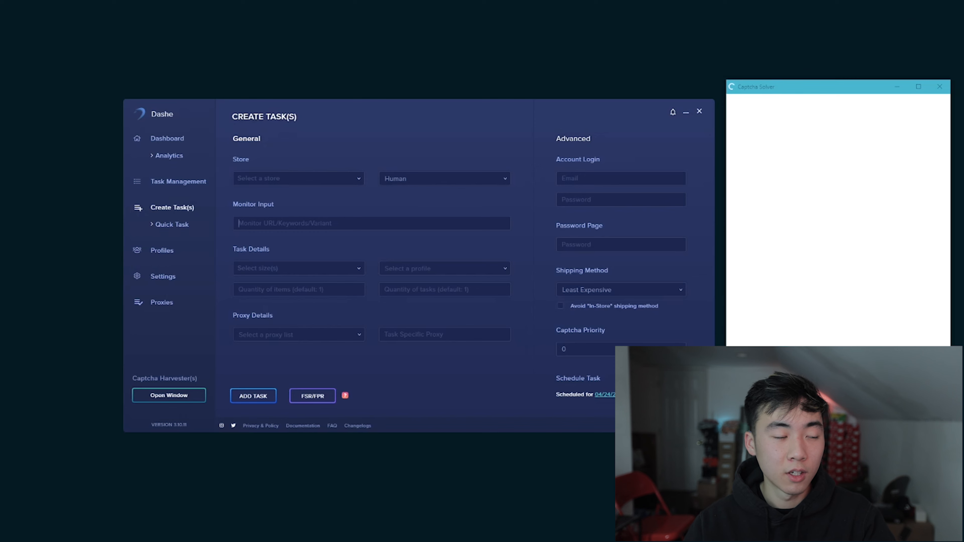
pyautogui.write('https://www.yeezysupply.com/product/GZ0541')
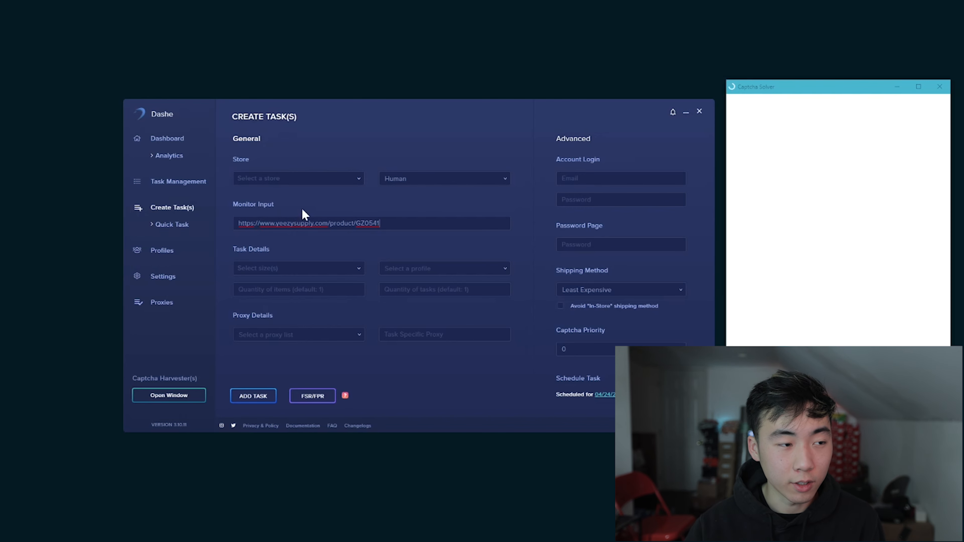
pyautogui.click(298, 178)
pyautogui.scroll(-15, 295, 262)
pyautogui.scroll(-5, 300, 315)
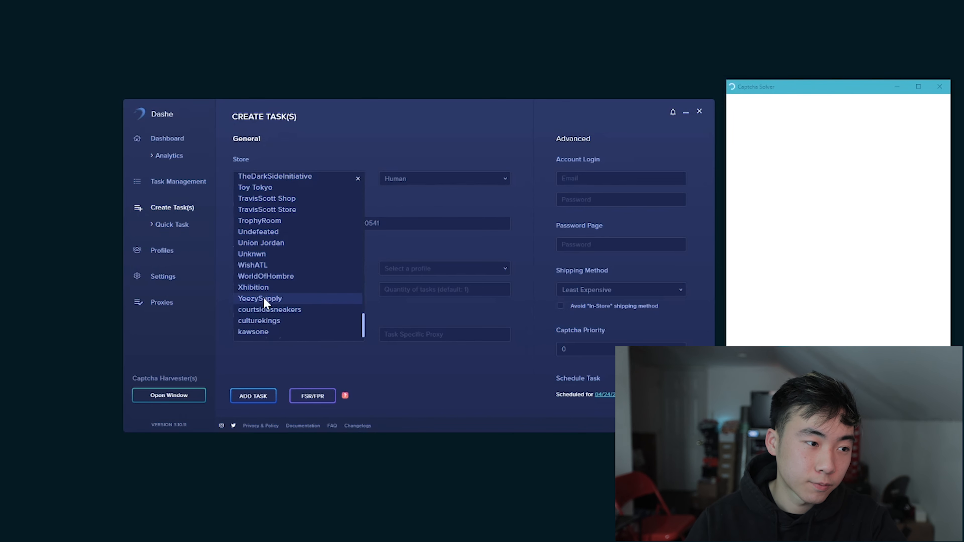
pyautogui.click(302, 299)
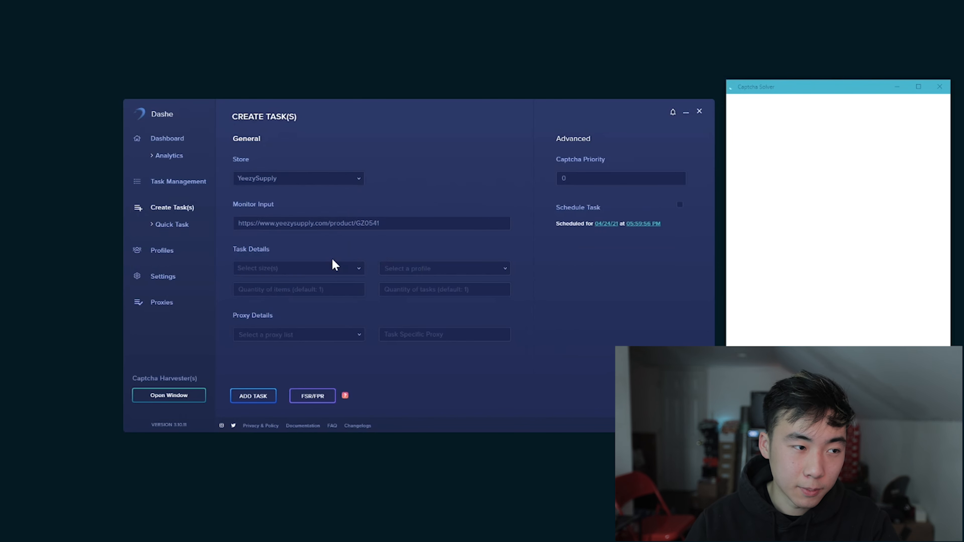
# Step: Set the task's size to Random, the item quantity to 1 and the proxy list to ISPs
pyautogui.click(320, 267)
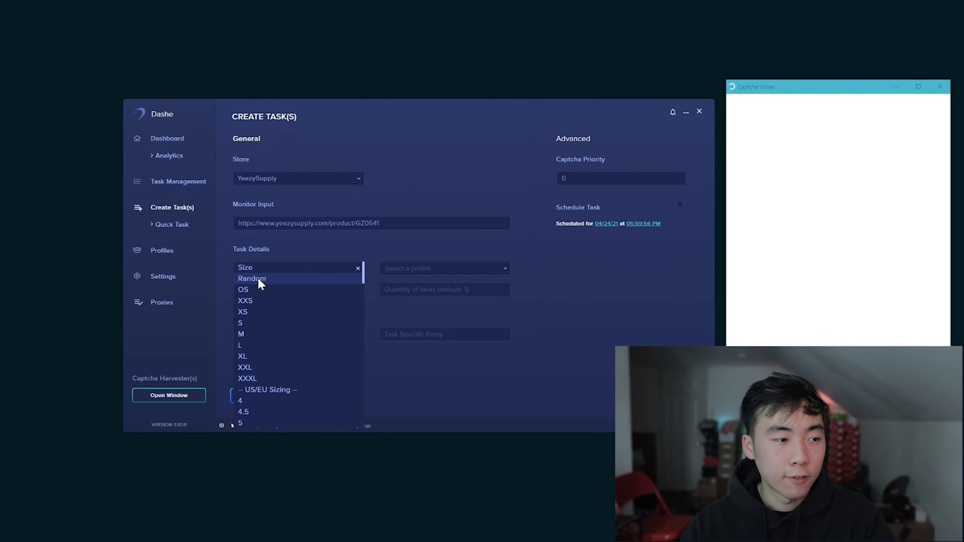
pyautogui.click(283, 280)
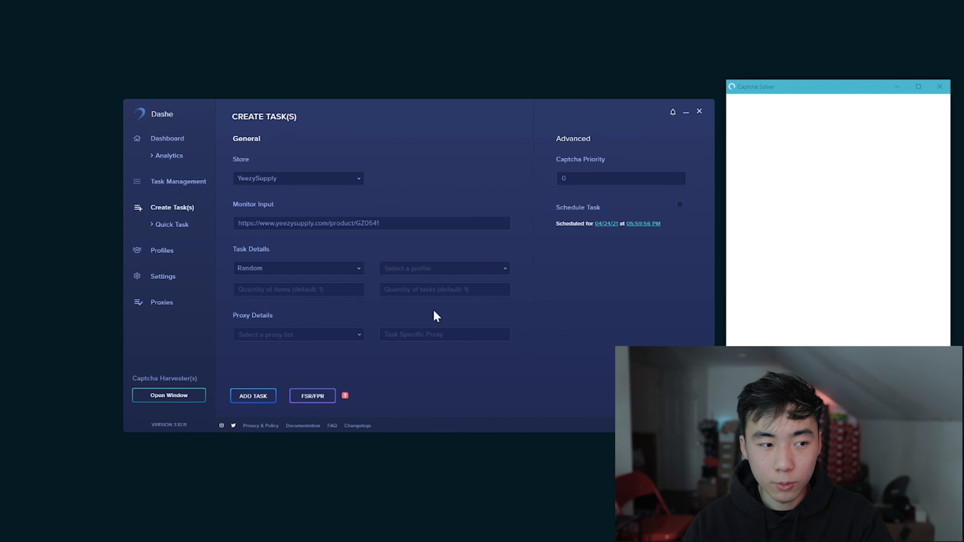
pyautogui.write('1')
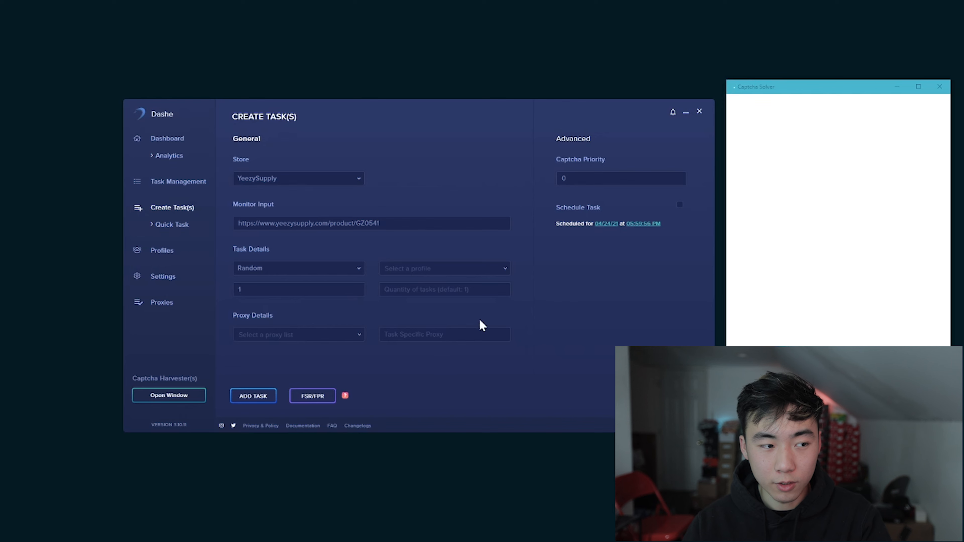
pyautogui.click(297, 334)
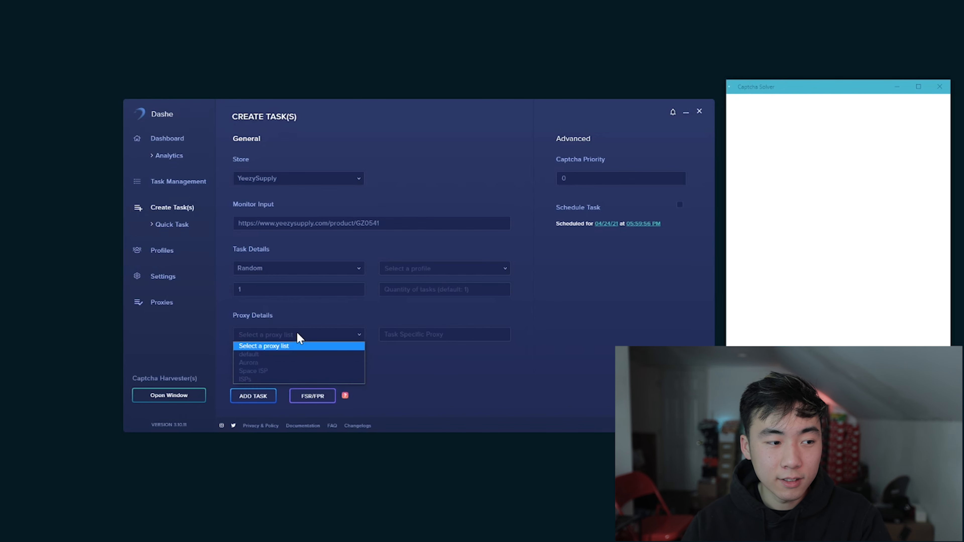
pyautogui.click(279, 379)
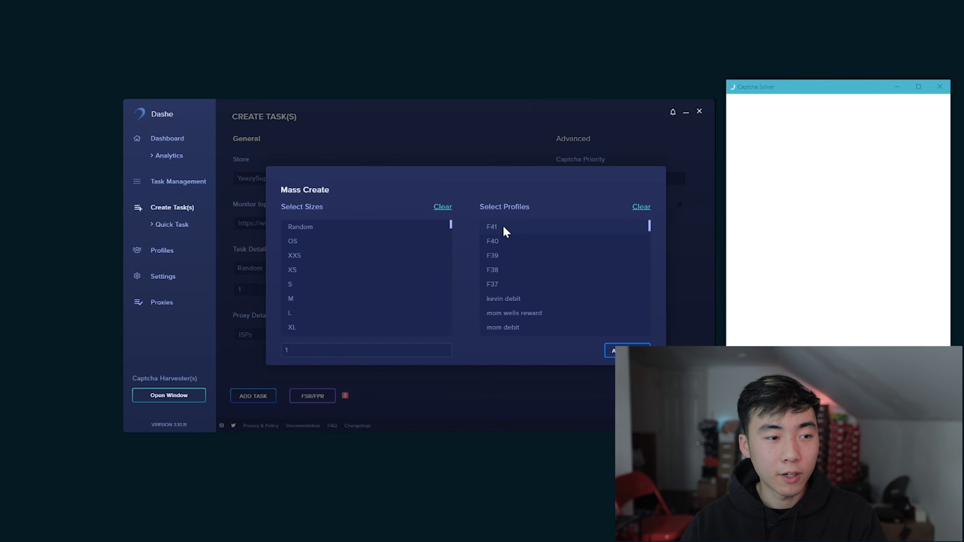
# Step: Look through the profiles in Mass Create, set the task quantity to 10 and leave the dialog
pyautogui.scroll(-10, 552, 296)
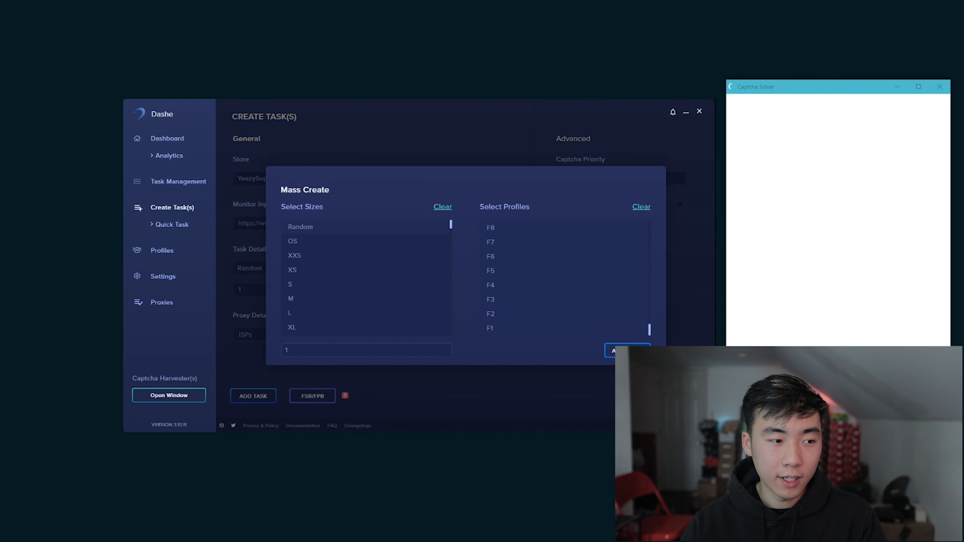
pyautogui.click(287, 349)
pyautogui.doubleClick(286, 350)
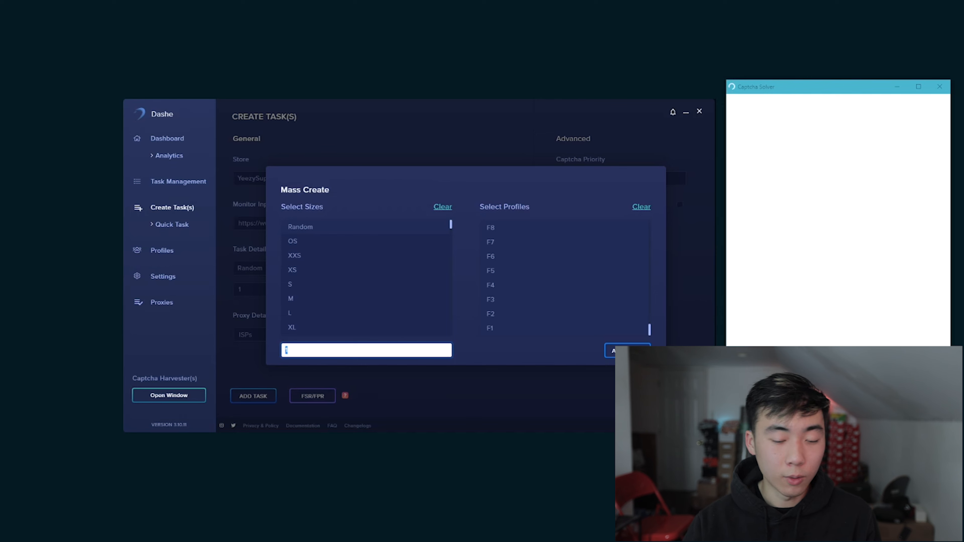
pyautogui.write('10')
pyautogui.click(509, 354)
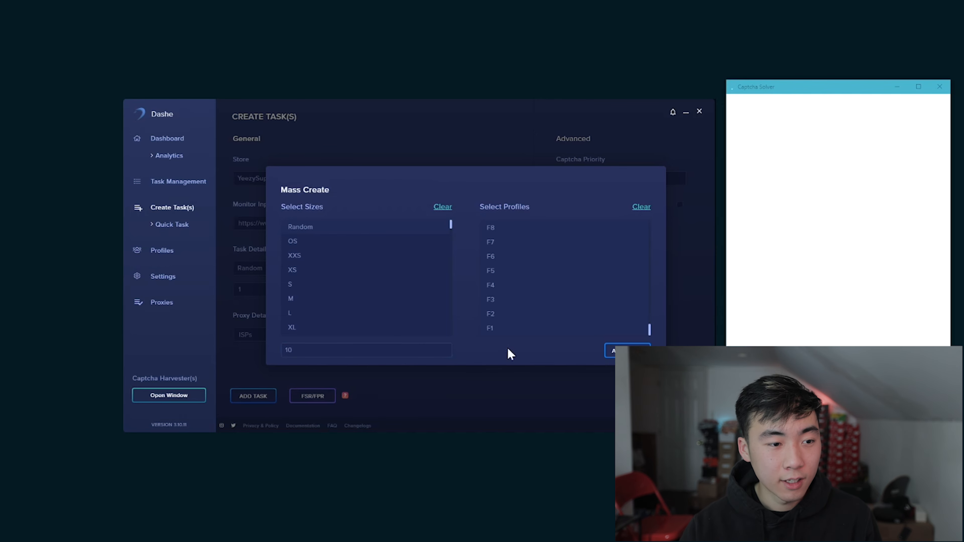
pyautogui.click(477, 387)
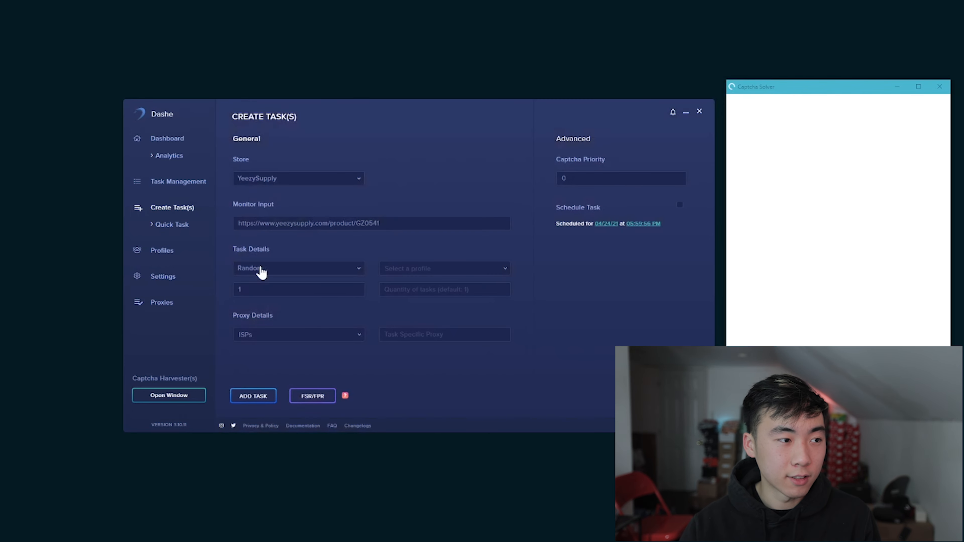
# Step: Review the YeezySupply tasks in Task Management and open the Analytics order list
pyautogui.click(175, 185)
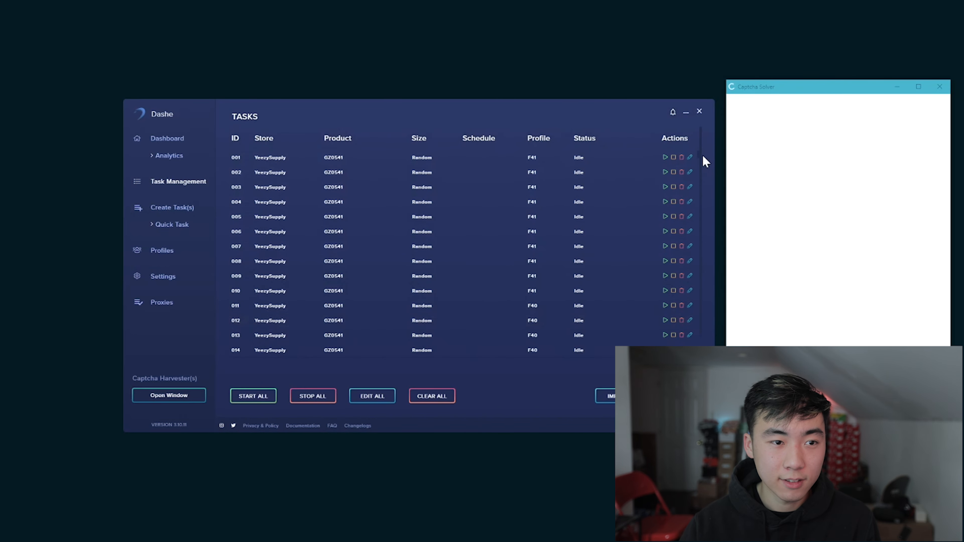
pyautogui.moveTo(699, 156); pyautogui.dragTo(700, 239)
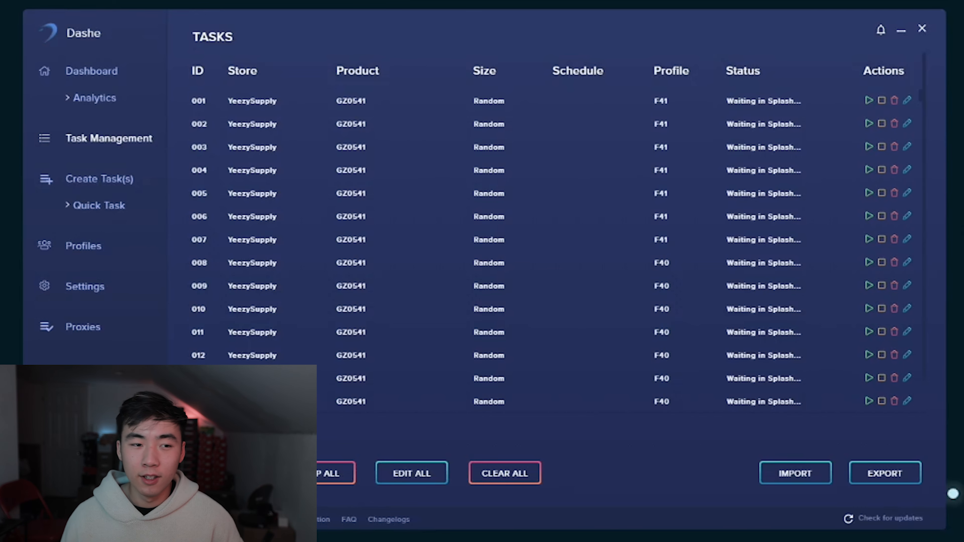
pyautogui.click(107, 103)
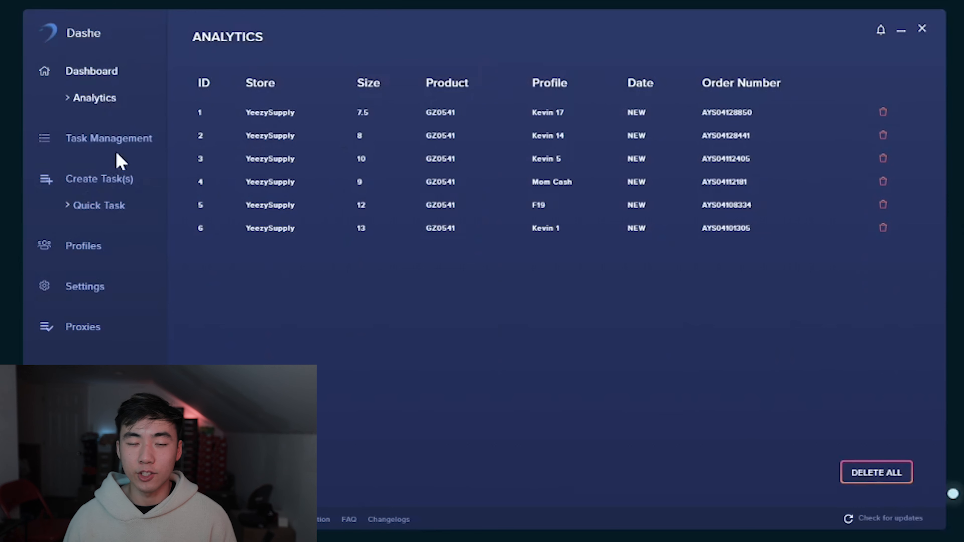
# Step: Look through the statuses of the YeezySupply GZ0541 tasks in Task Management and open the bot's Settings
pyautogui.click(112, 140)
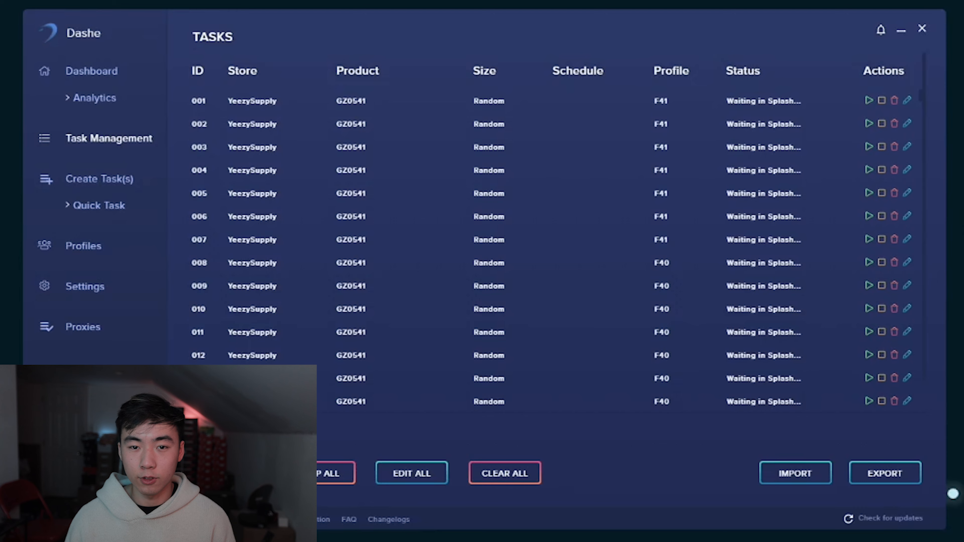
pyautogui.scroll(-10, 768, 176)
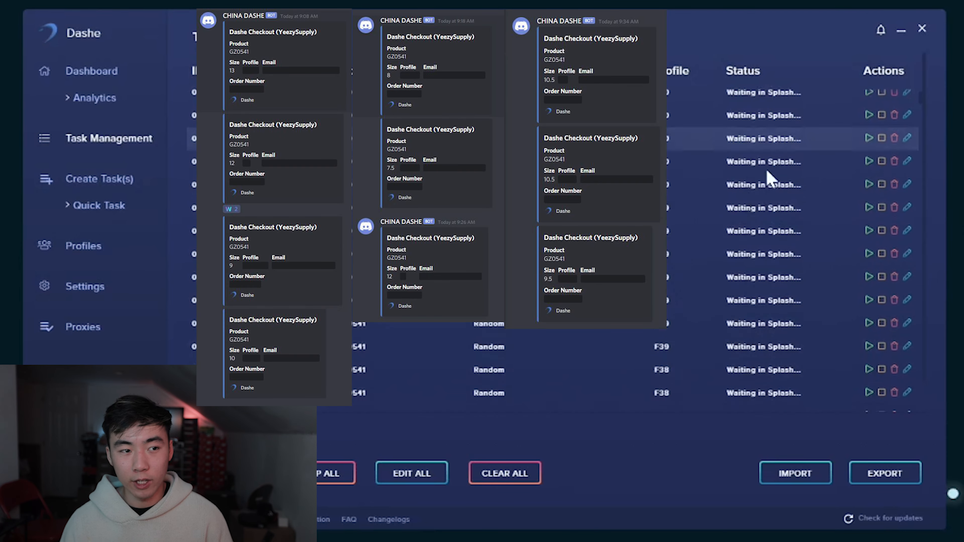
pyautogui.scroll(-3, 877, 189)
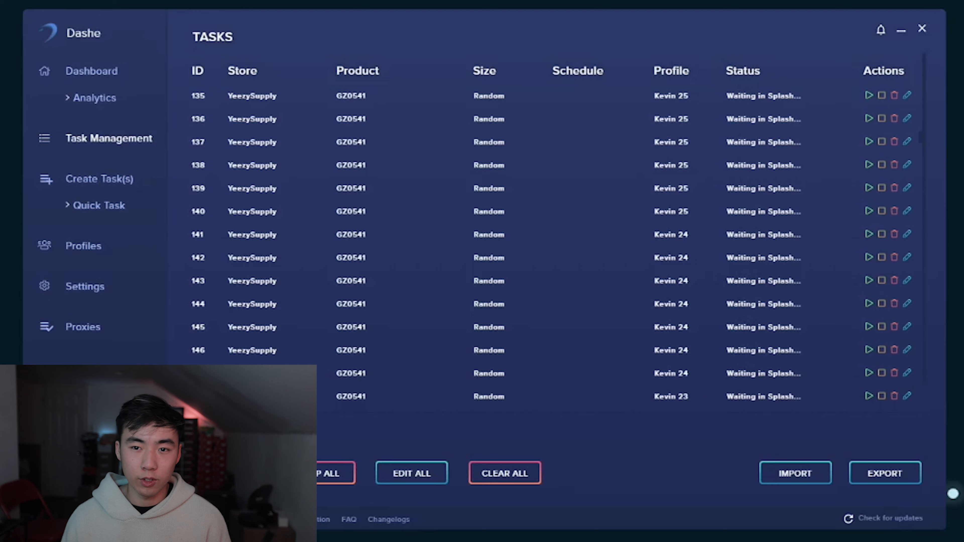
pyautogui.click(76, 290)
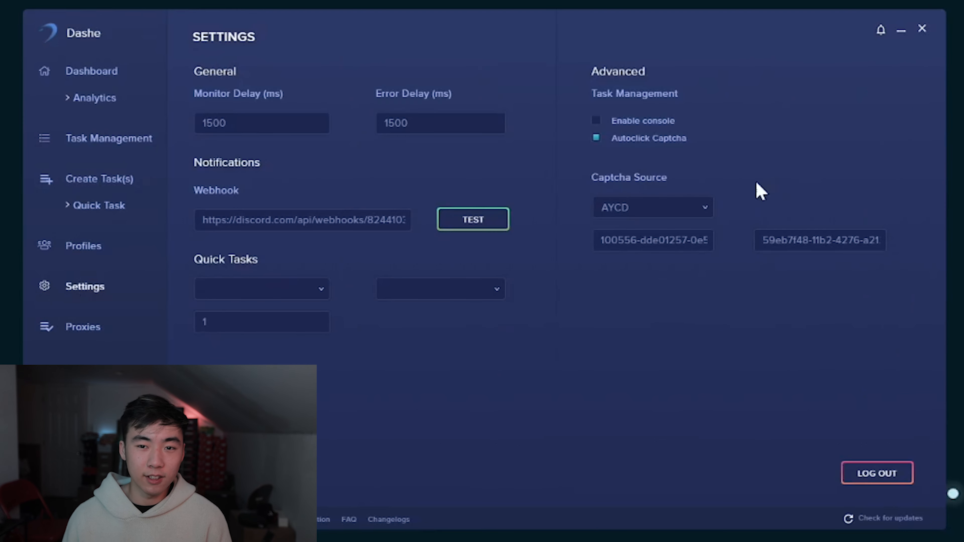
# Step: Return to Task Management and examine the profiles and statuses of the GZ0541 tasks numbered in the 600s and 700s
pyautogui.click(101, 74)
pyautogui.click(99, 139)
pyautogui.scroll(-10, 898, 98)
pyautogui.moveTo(920, 117); pyautogui.dragTo(915, 291)
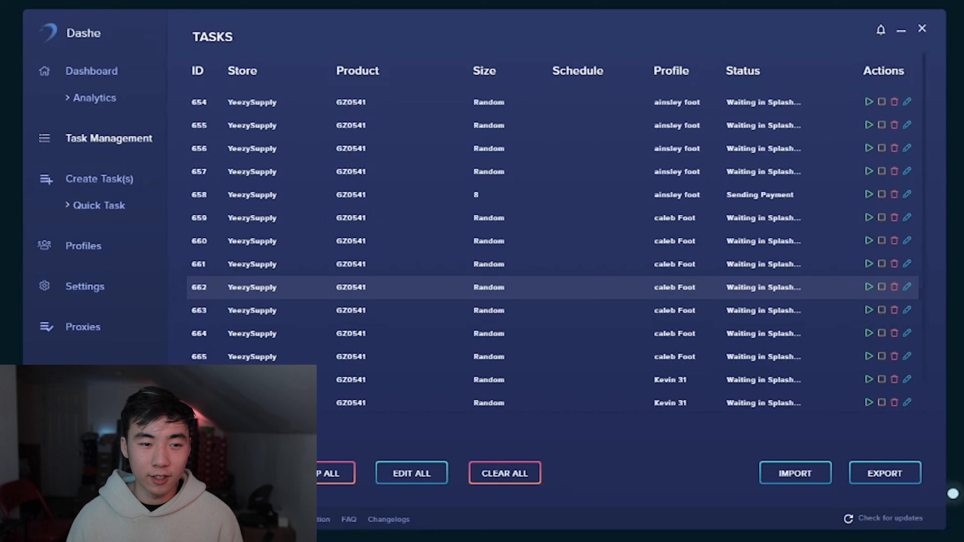
pyautogui.scroll(-20, 704, 241)
pyautogui.scroll(-1, 924, 323)
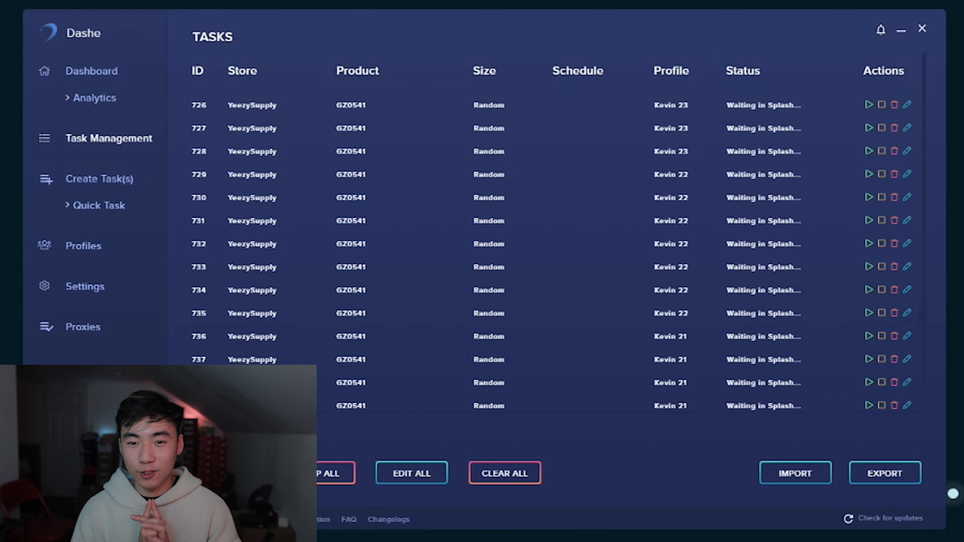